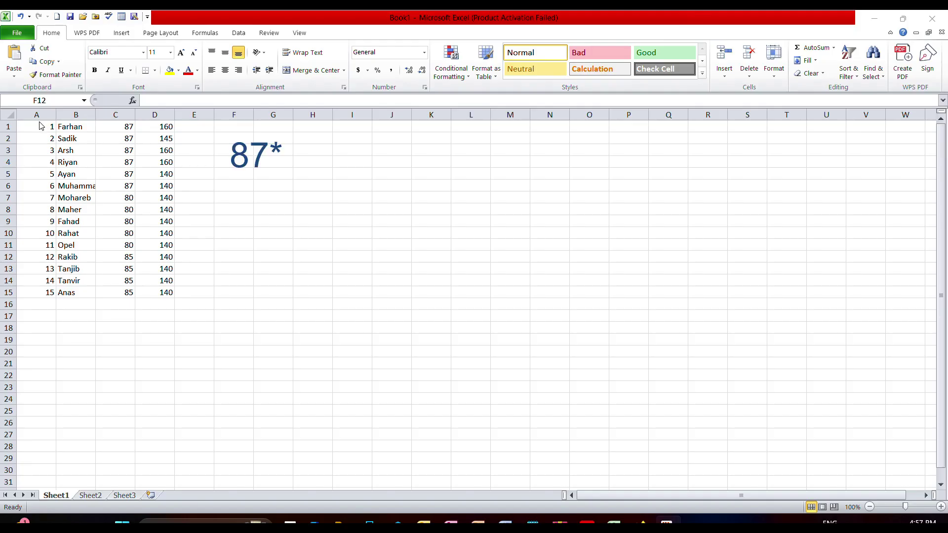
pyautogui.click(129, 127)
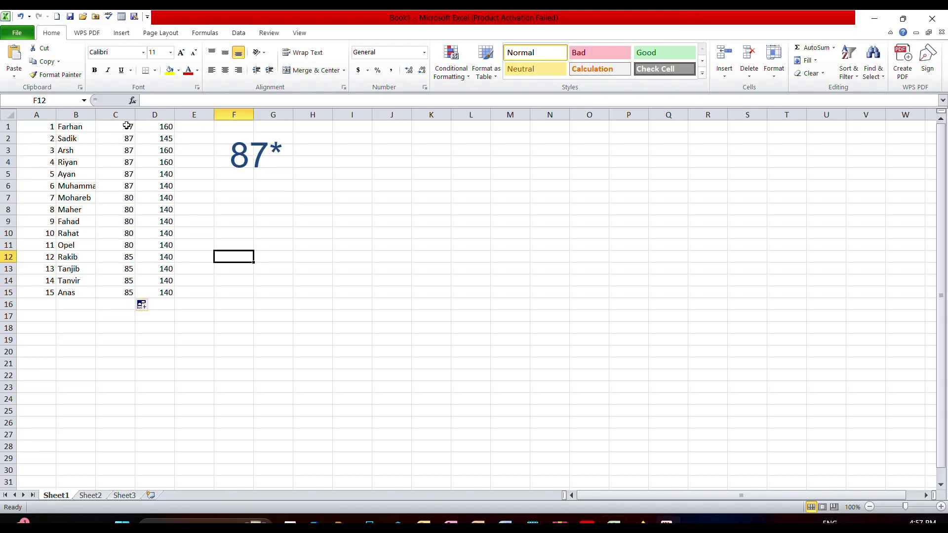
pyautogui.click(172, 127)
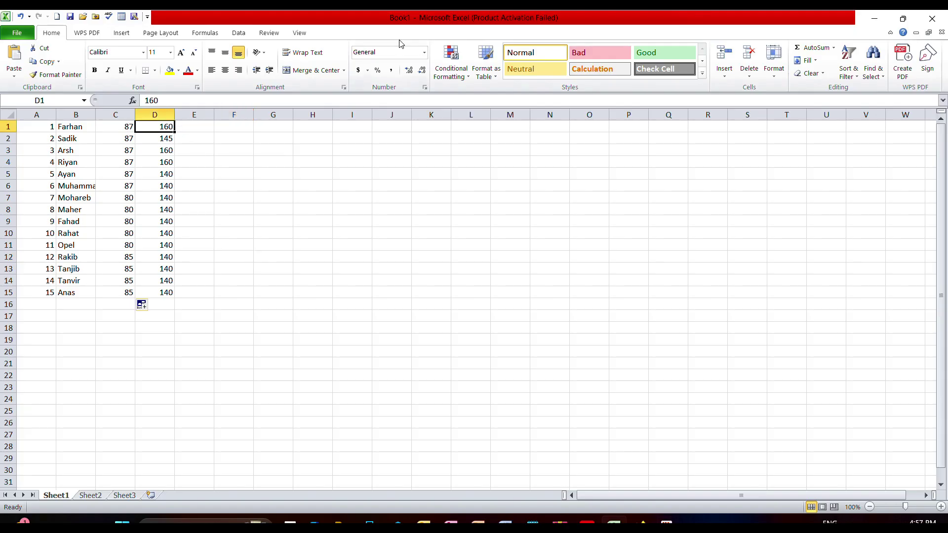
pyautogui.click(419, 28)
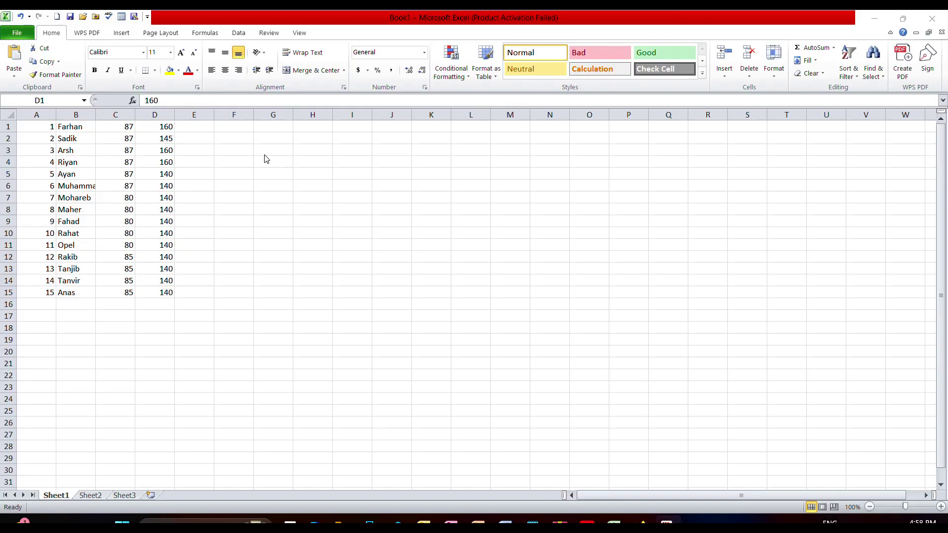
# Insert a blank row above row 1 of the student data.
pyautogui.click(9, 127)
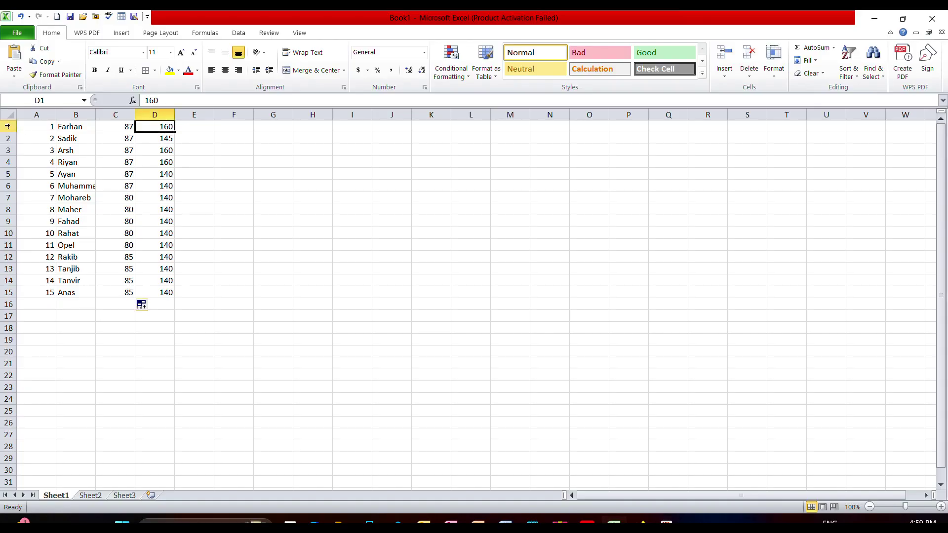
pyautogui.click(9, 127)
pyautogui.rightClick(9, 127)
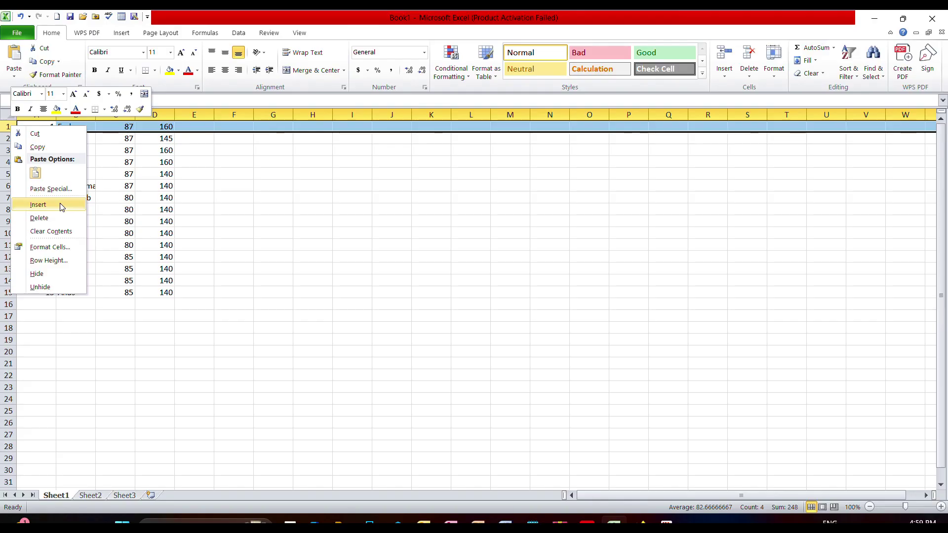
pyautogui.click(38, 204)
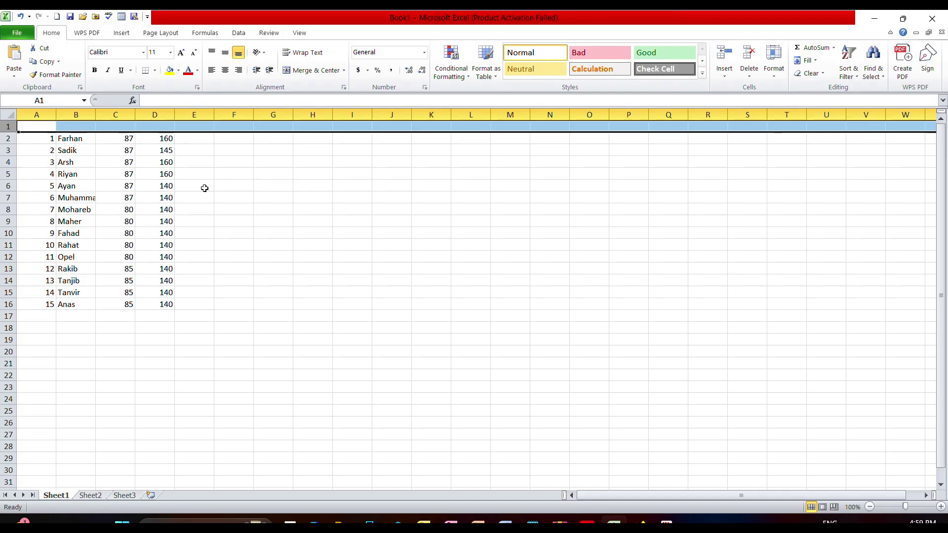
# Insert a blank column before column A and another blank column at column D, between the names and the marks.
pyautogui.click(41, 115)
pyautogui.rightClick(43, 118)
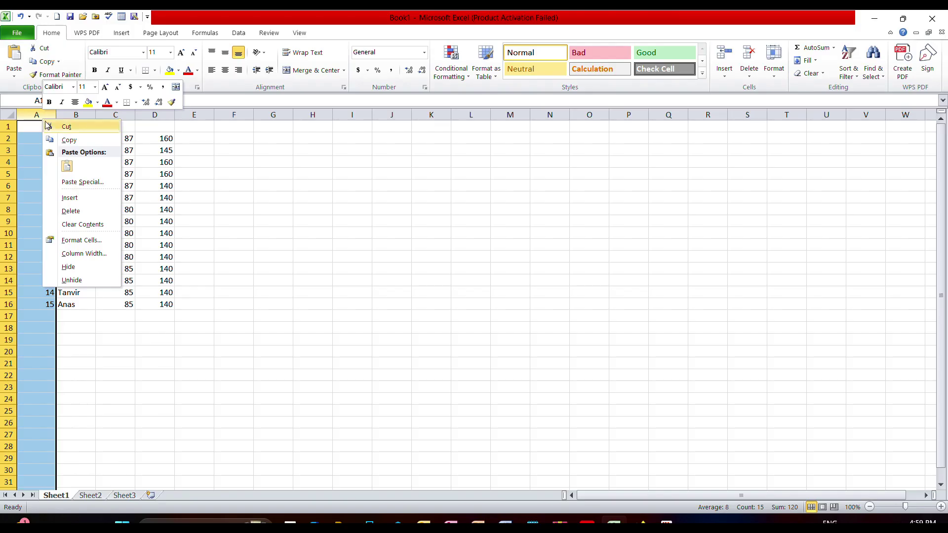
pyautogui.click(78, 200)
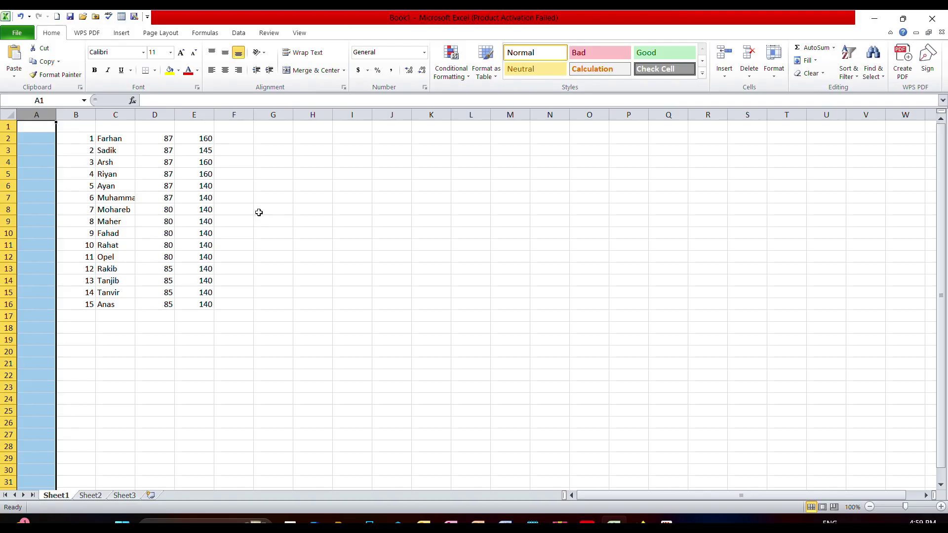
pyautogui.rightClick(159, 115)
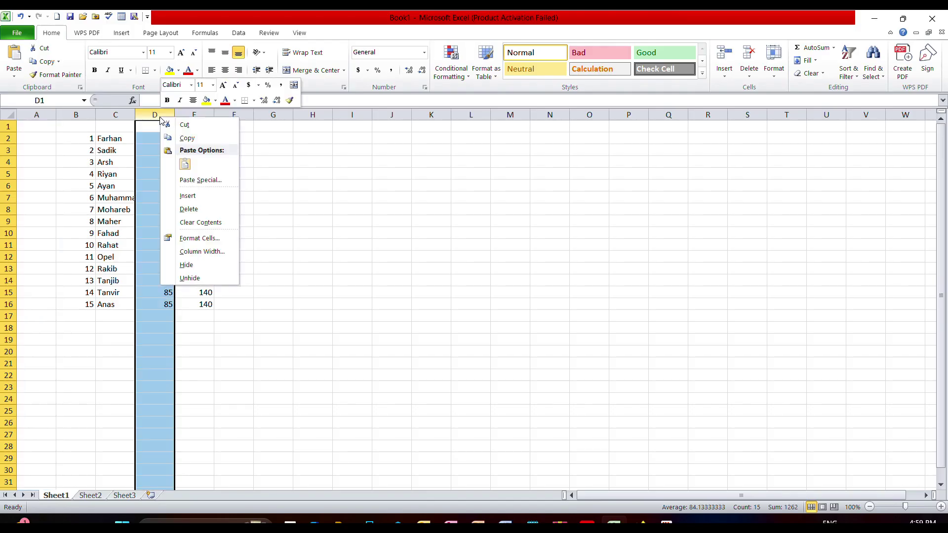
pyautogui.click(196, 196)
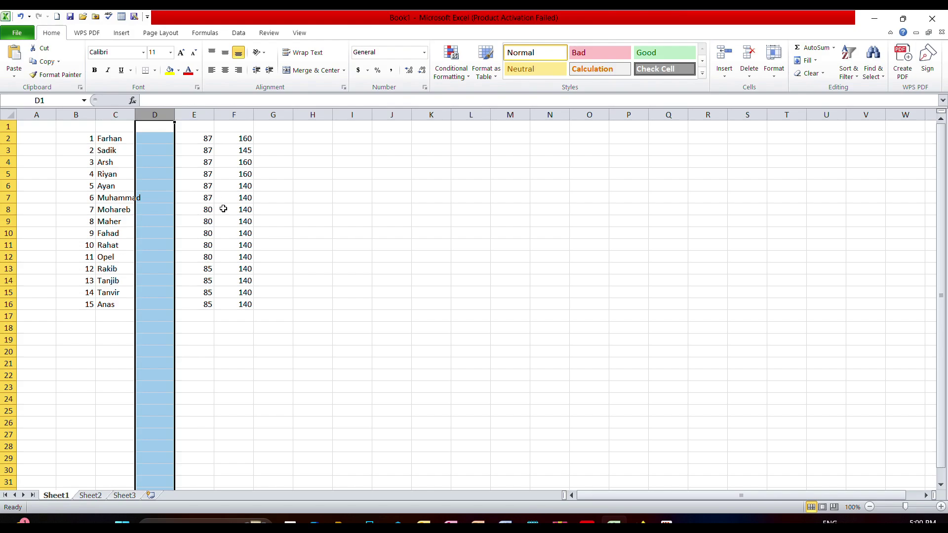
# Undo the two column insertions and the row insertion.
pyautogui.hotkey('ctrl', 'z')
pyautogui.hotkey('ctrl', 'z')
pyautogui.hotkey('ctrl', 'z')
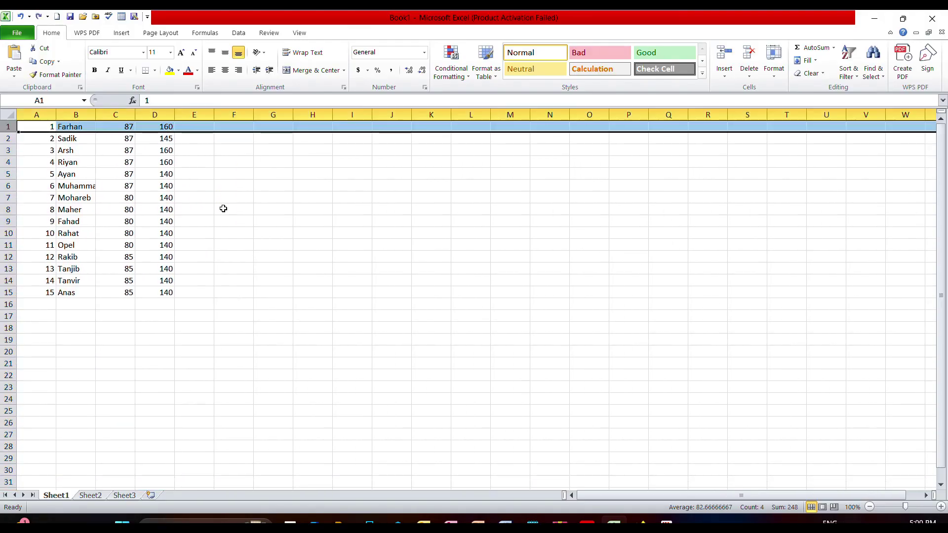
pyautogui.click(42, 129)
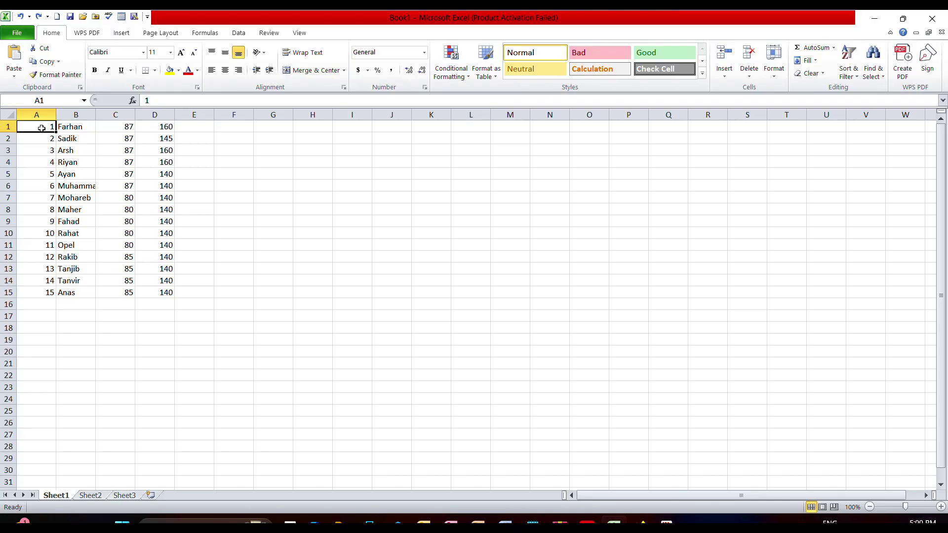
pyautogui.rightClick(42, 129)
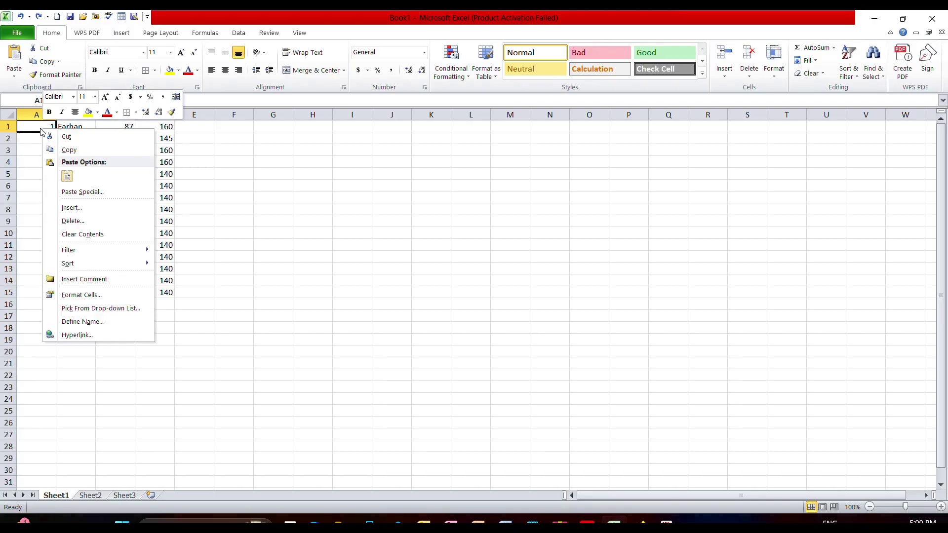
pyautogui.click(89, 207)
pyautogui.click(132, 152)
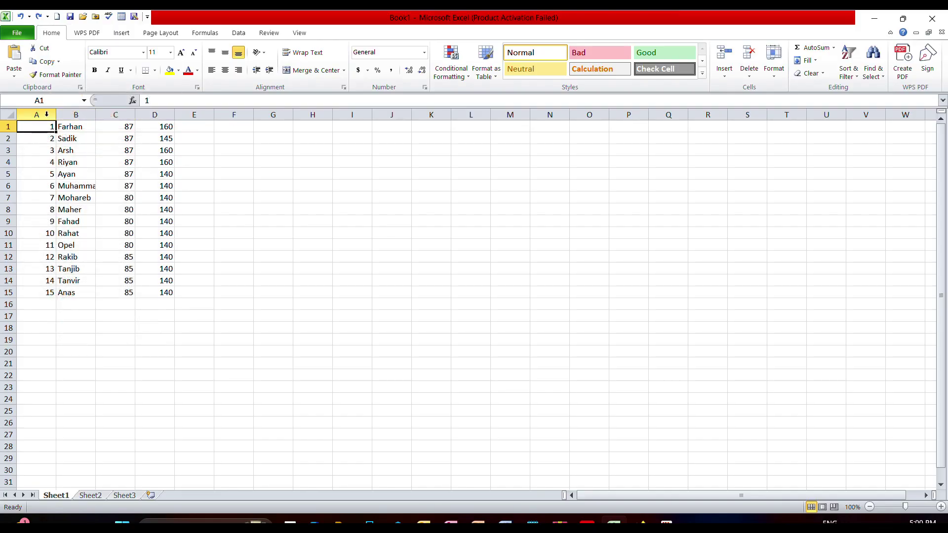
# Insert a blank row above the student data and enter the header "Student ID" in A1.
pyautogui.rightClick(10, 128)
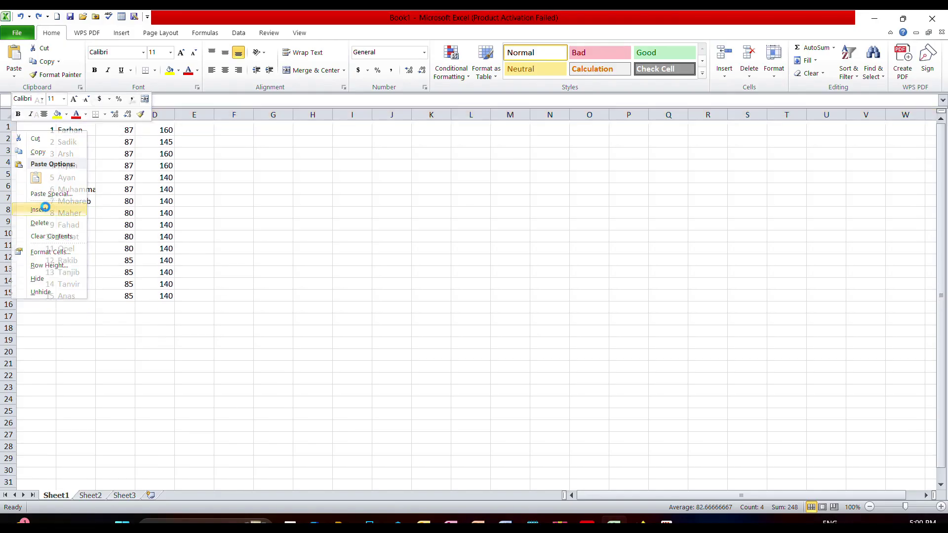
pyautogui.click(44, 209)
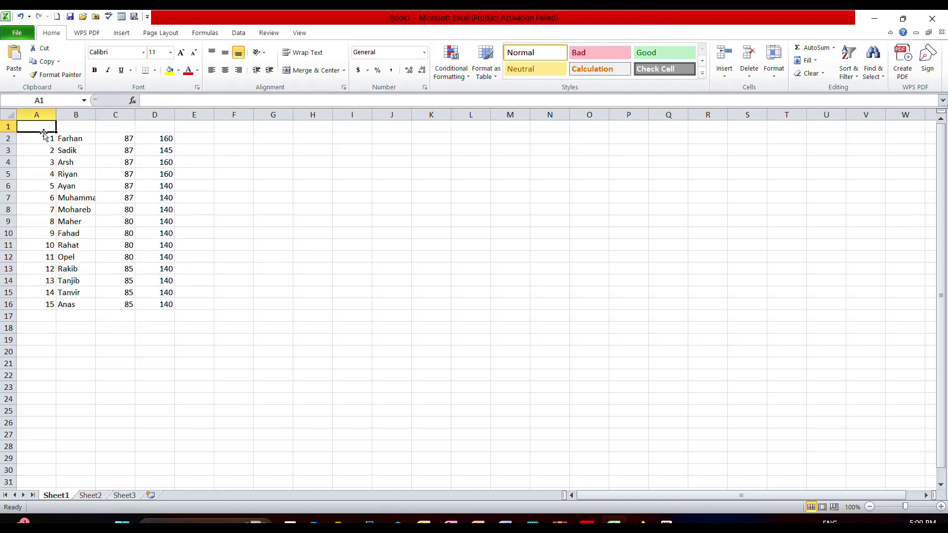
pyautogui.write('St')
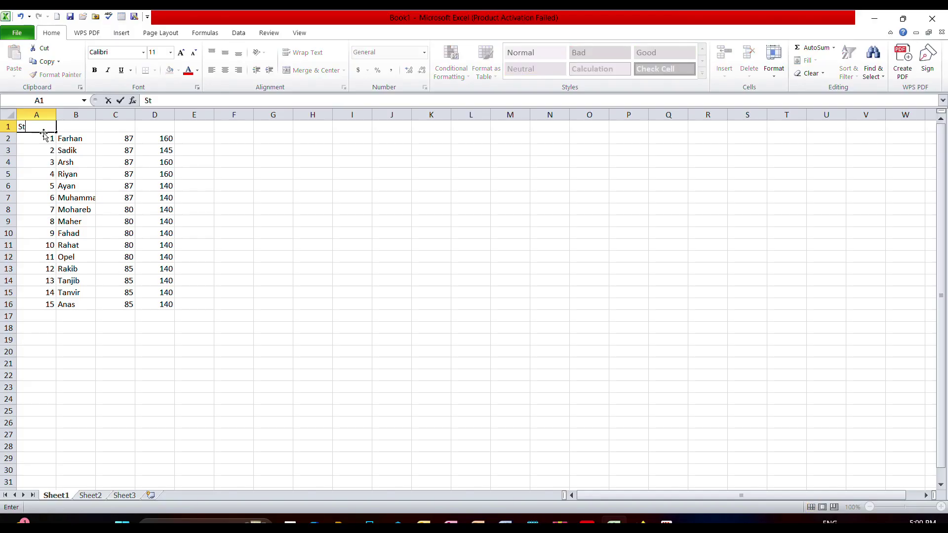
pyautogui.write('udent ID')
pyautogui.press('Tab')
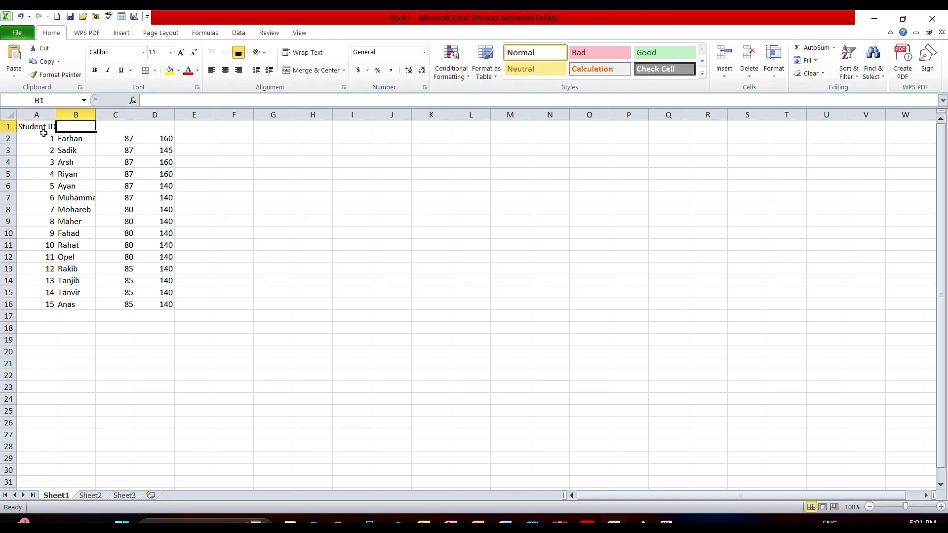
# Enter the headers "Name" in B1 and "Grade" in C1.
pyautogui.write('N')
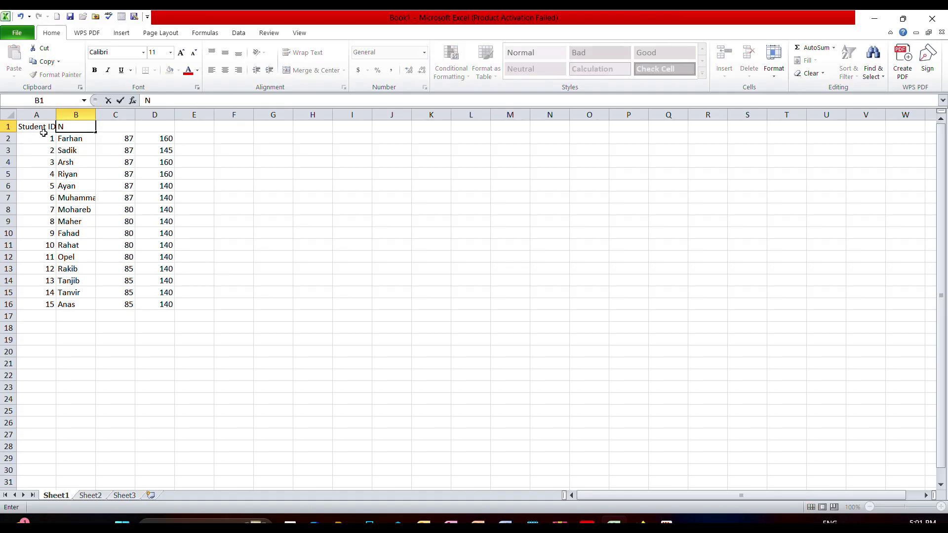
pyautogui.write('ame')
pyautogui.press('Tab')
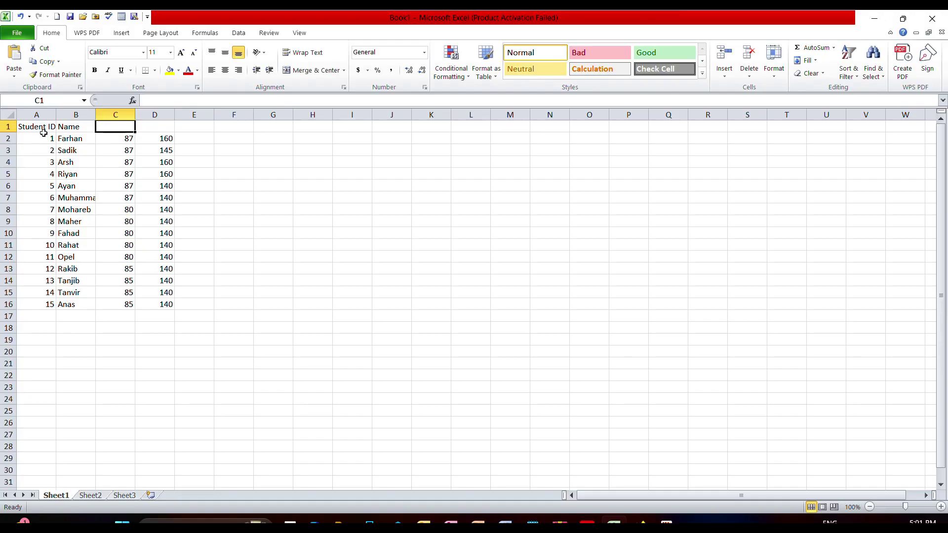
pyautogui.write('Grade')
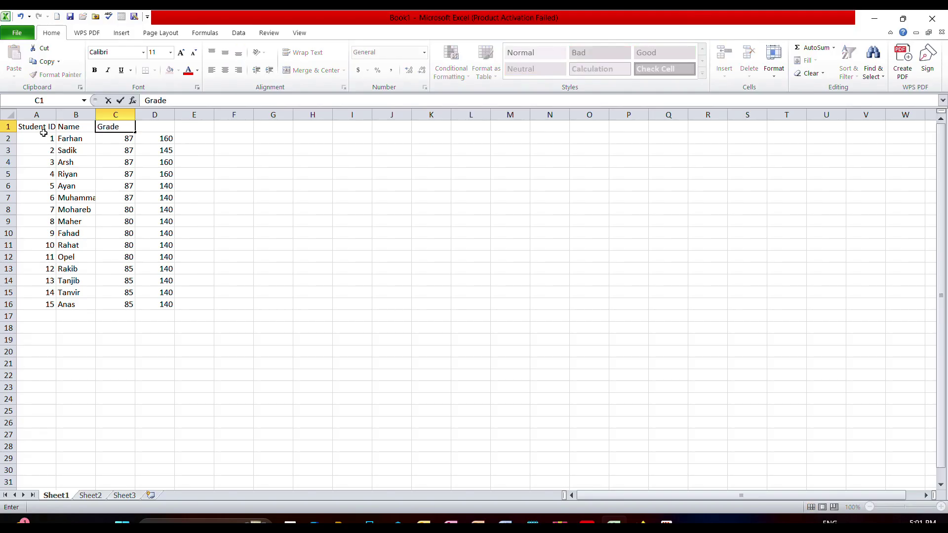
pyautogui.press('Tab')
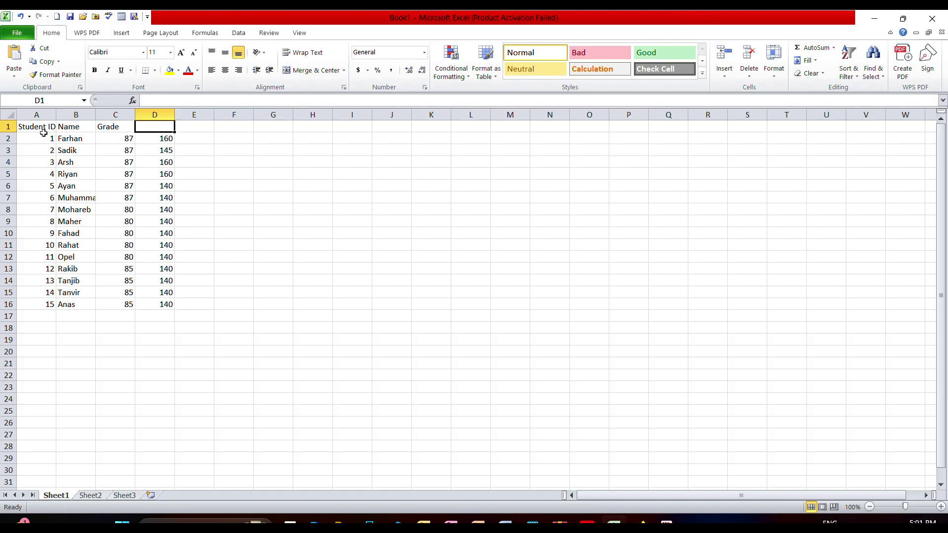
# Enter the headers "Attendance" in D1 and "Total marks" in E1.
pyautogui.write('Atte')
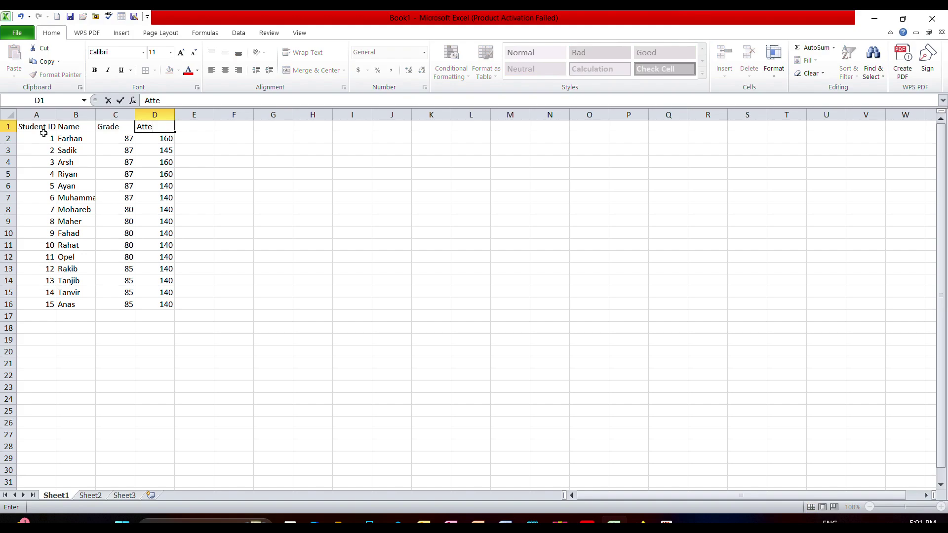
pyautogui.write('ndance')
pyautogui.press('Tab')
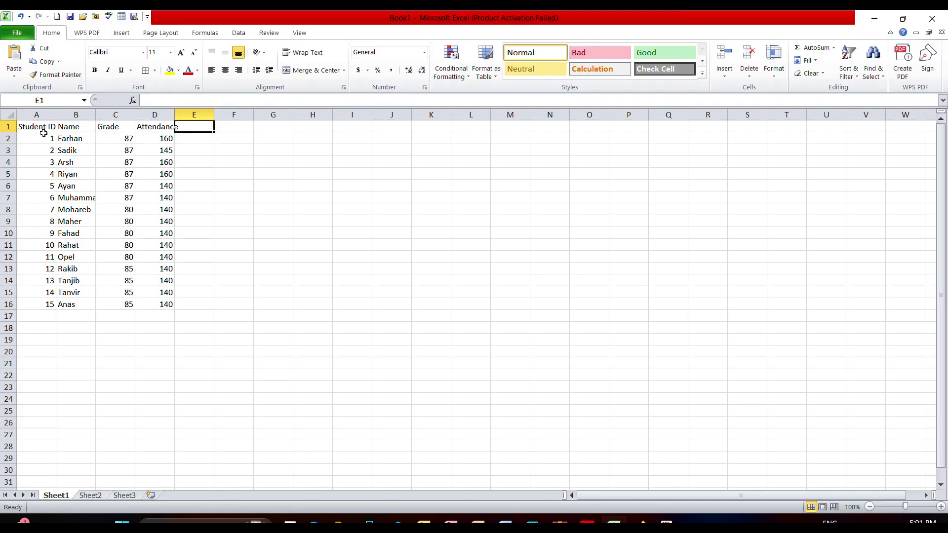
pyautogui.write('Y')
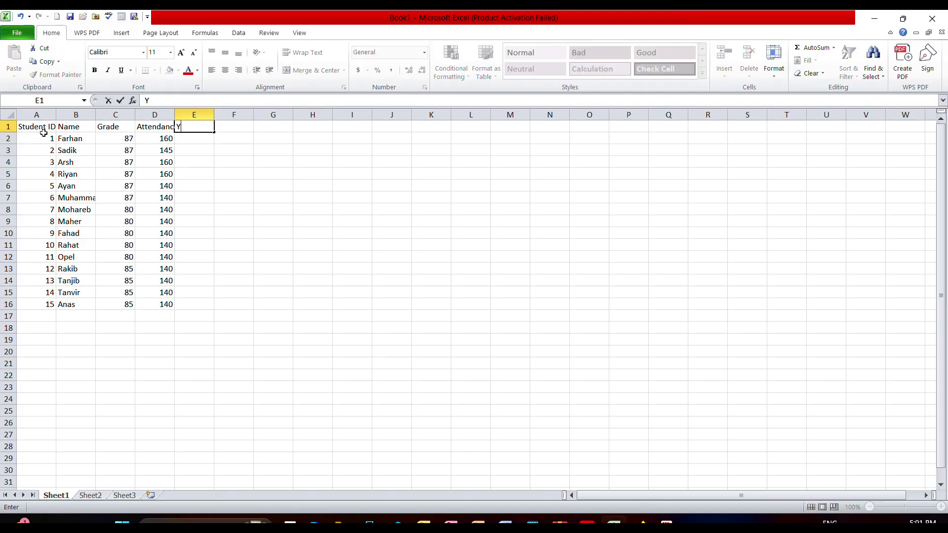
pyautogui.press('BackSpace')
pyautogui.write('Total marks')
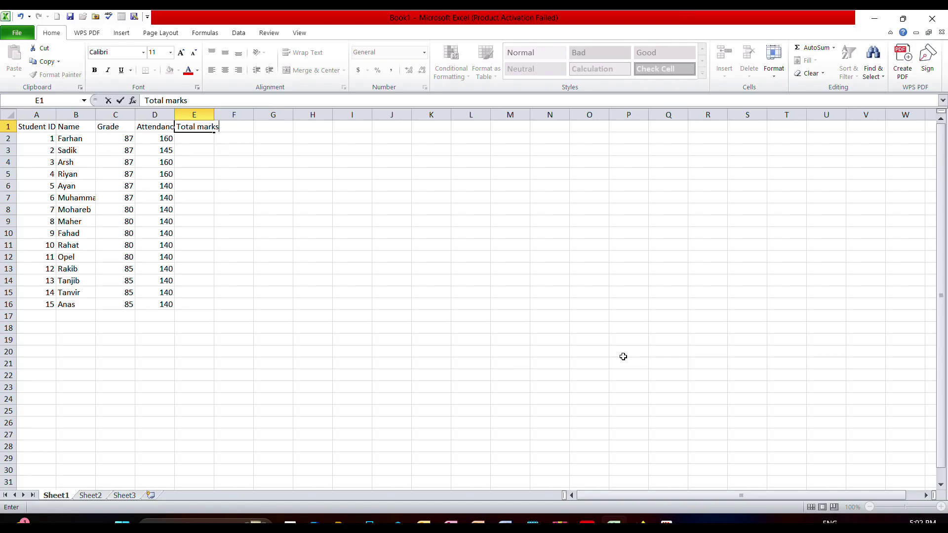
pyautogui.press('Return')
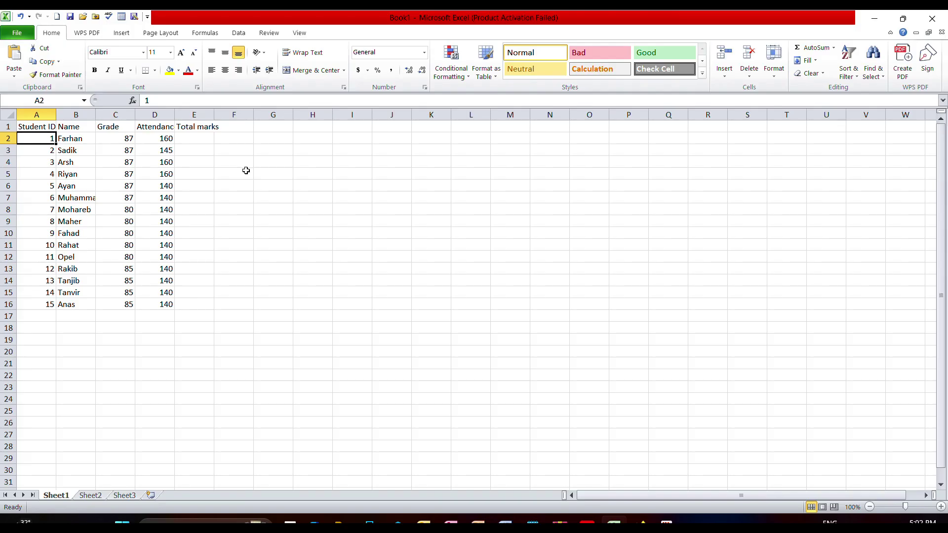
# Widen columns C and D so that the Attendance header fits.
pyautogui.click(134, 116)
pyautogui.moveTo(135, 115); pyautogui.dragTo(180, 117)
pyautogui.click(179, 119)
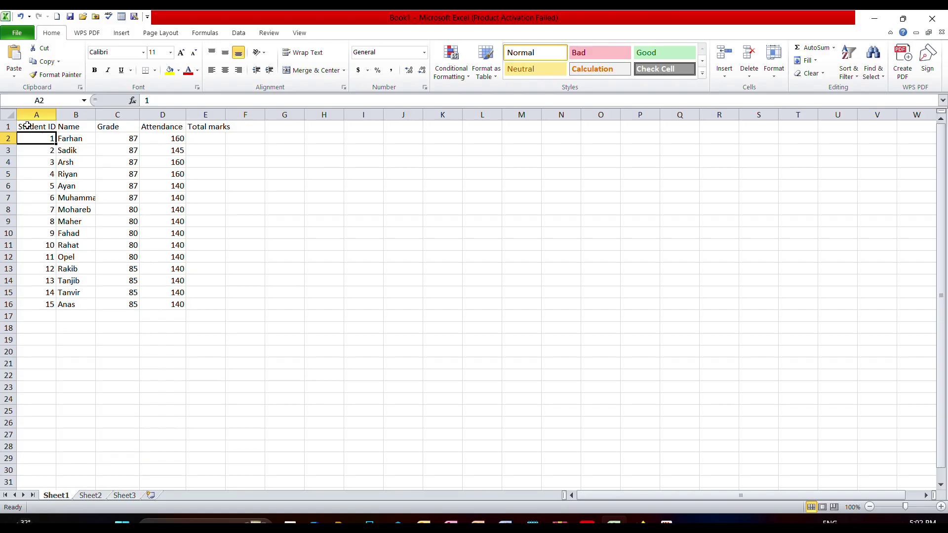
# Select the table range A1:E16 and widen column B to fit the longest name.
pyautogui.moveTo(24, 123); pyautogui.dragTo(185, 311)
pyautogui.click(207, 294)
pyautogui.moveTo(25, 124); pyautogui.dragTo(209, 309)
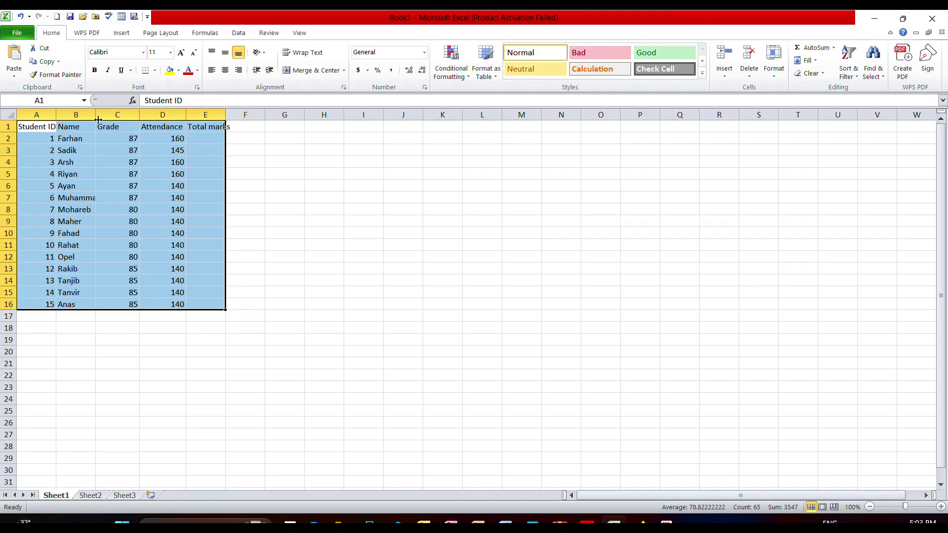
pyautogui.moveTo(96, 114); pyautogui.dragTo(102, 114)
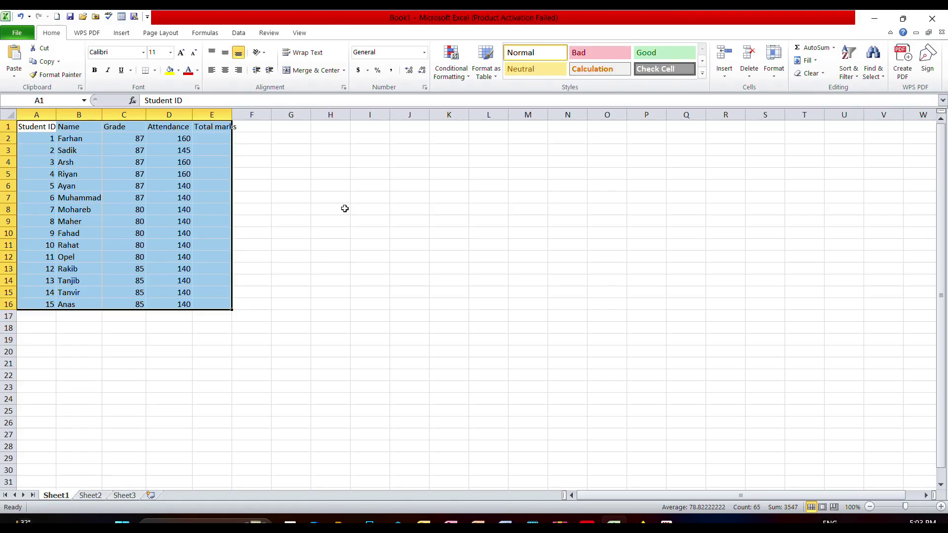
pyautogui.click(322, 199)
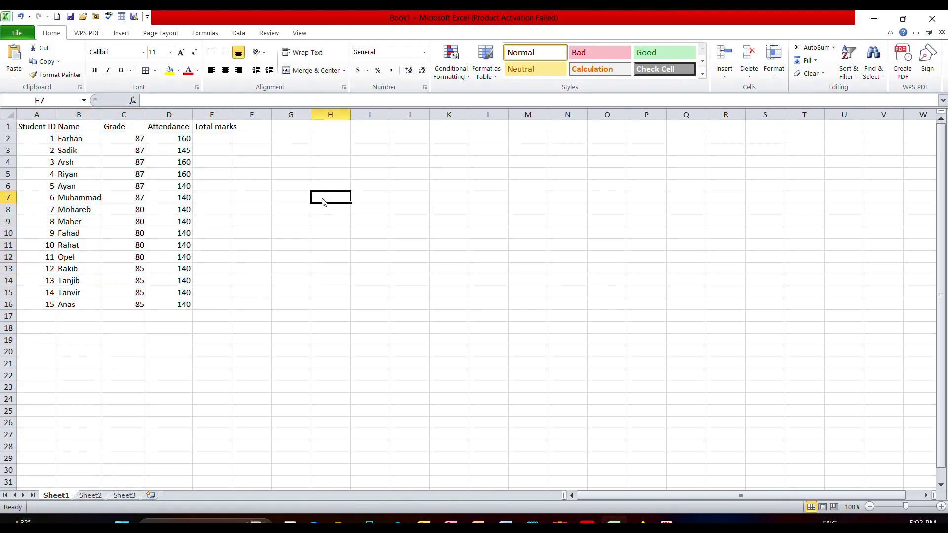
# Undo the width changes of columns B, C and D.
pyautogui.hotkey('ctrl', 'z')
pyautogui.hotkey('ctrl', 'z')
pyautogui.hotkey('ctrl', 'z')
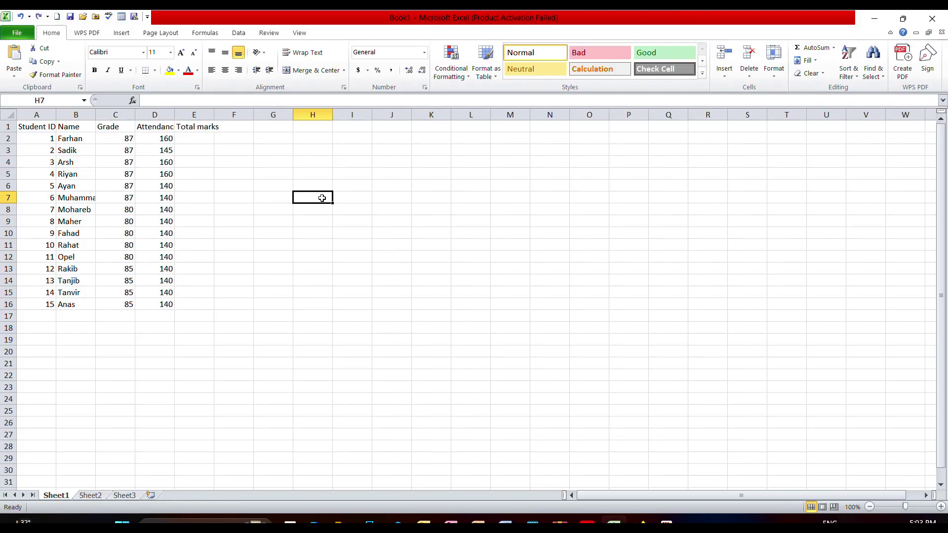
# Widen columns C and D slightly so the full Attendance header fits in its cell.
pyautogui.moveTo(24, 128); pyautogui.dragTo(201, 307)
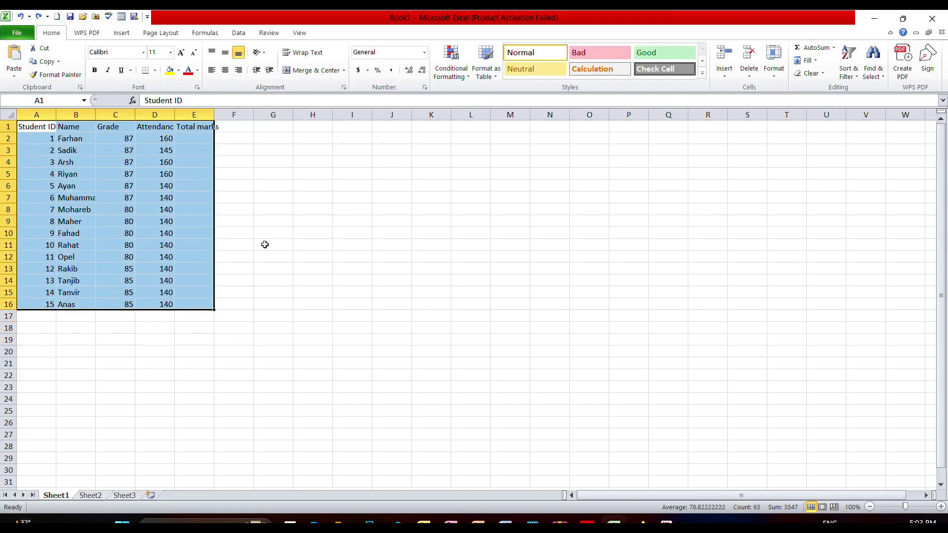
pyautogui.moveTo(135, 115); pyautogui.dragTo(184, 115)
pyautogui.click(271, 153)
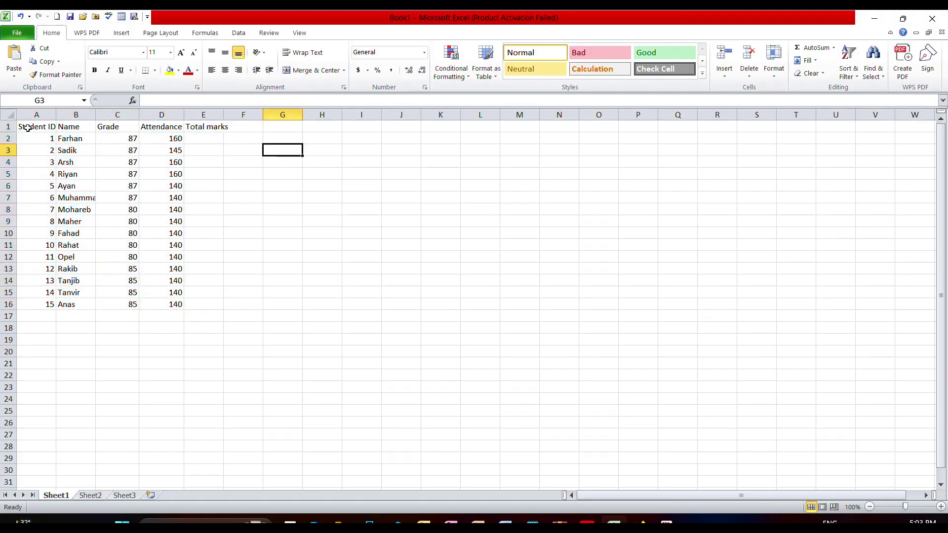
# Select columns A to E and widen them together equally so the longest name and all headers fit.
pyautogui.click(40, 116)
pyautogui.moveTo(44, 127); pyautogui.dragTo(194, 220)
pyautogui.click(226, 197)
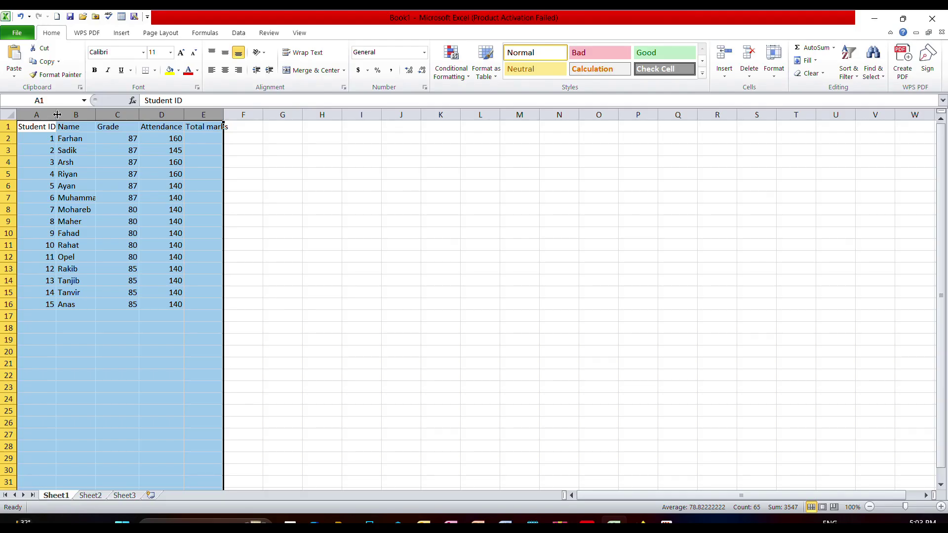
pyautogui.moveTo(57, 115); pyautogui.dragTo(62, 116)
pyautogui.click(288, 183)
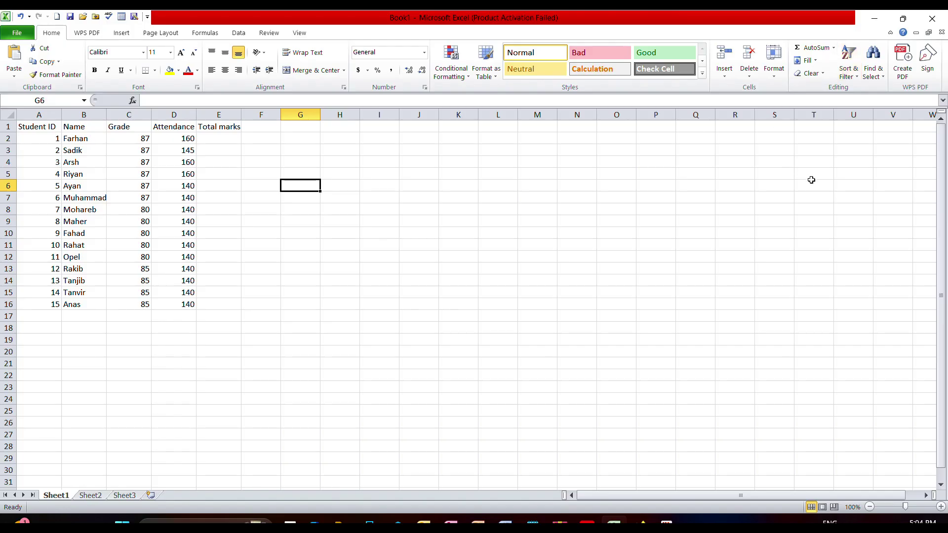
# Replace all occurrences of 80 in the sheet with 85 using Find and Replace, and close the dialog.
pyautogui.click(883, 69)
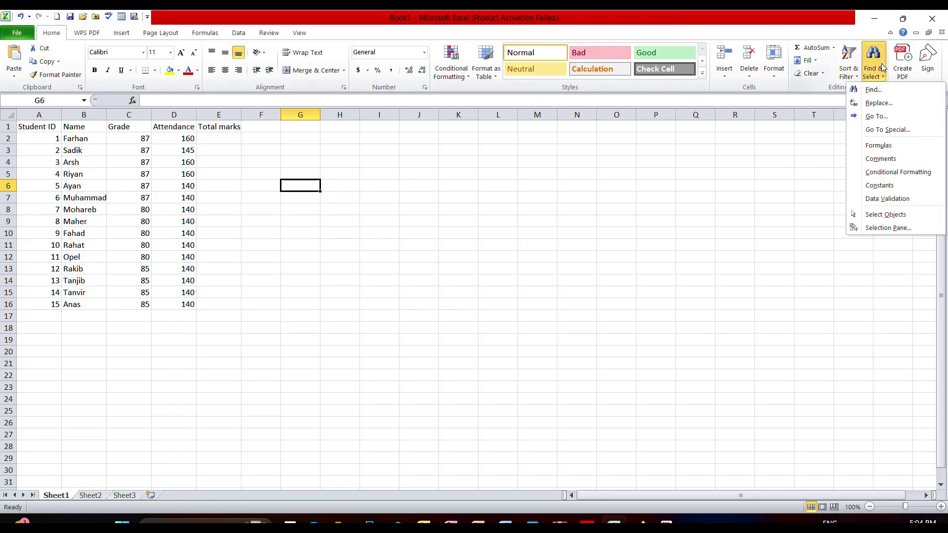
pyautogui.click(883, 103)
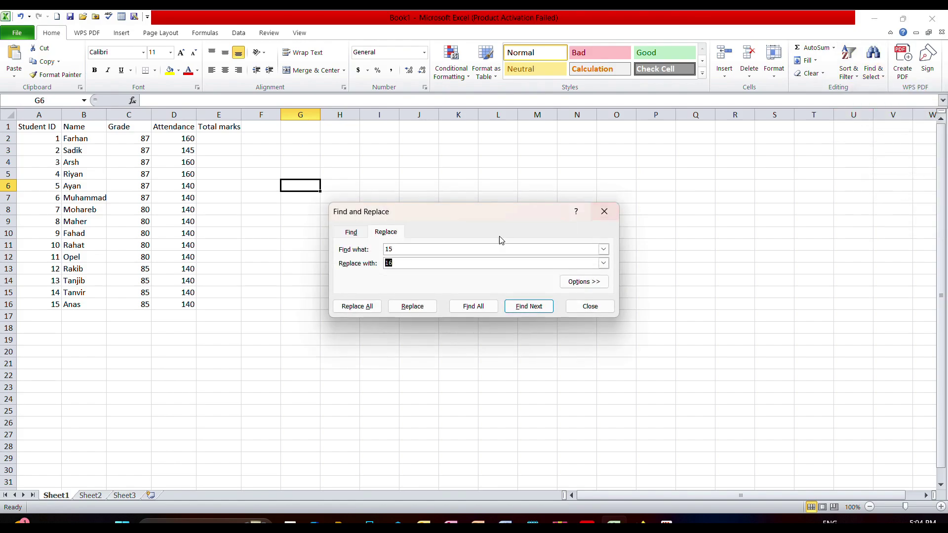
pyautogui.click(422, 249)
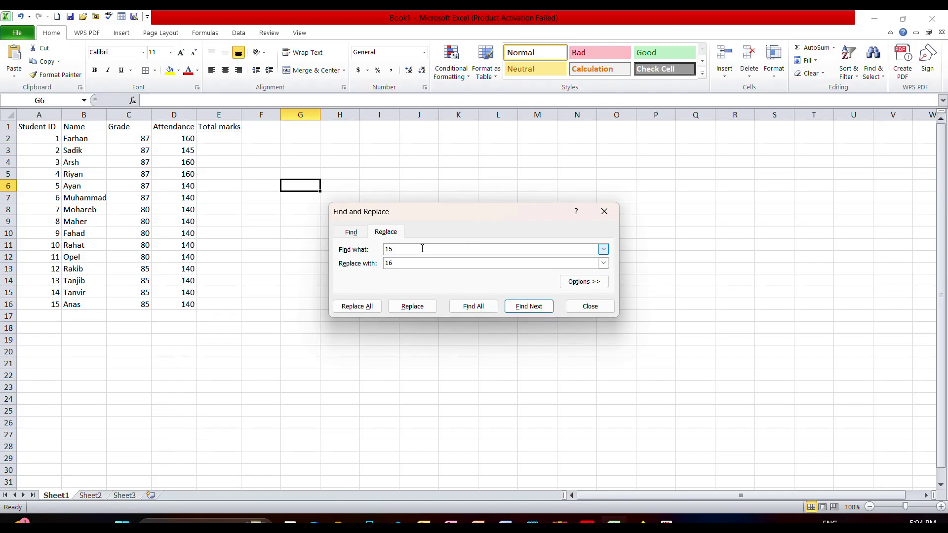
pyautogui.press('BackSpace')
pyautogui.press('BackSpace')
pyautogui.press('BackSpace')
pyautogui.press('BackSpace')
pyautogui.click(354, 314)
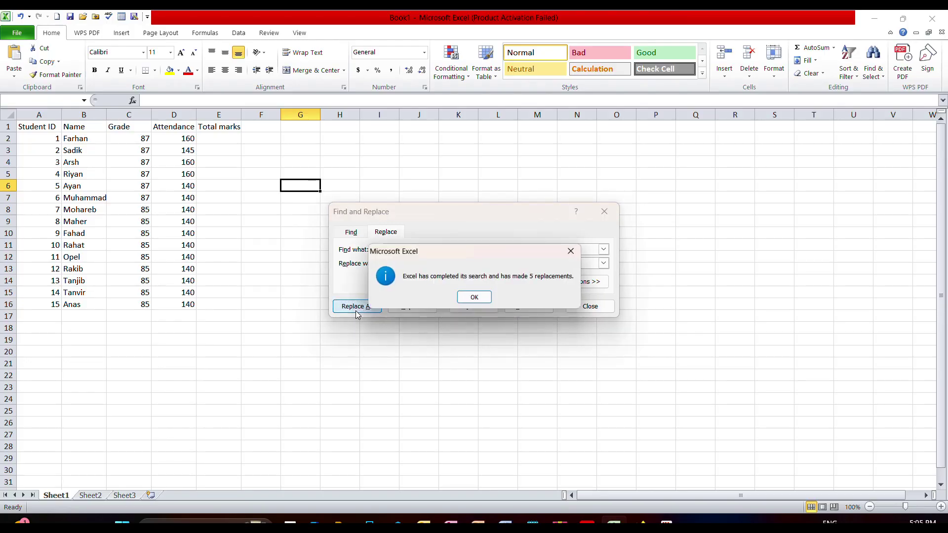
pyautogui.click(476, 299)
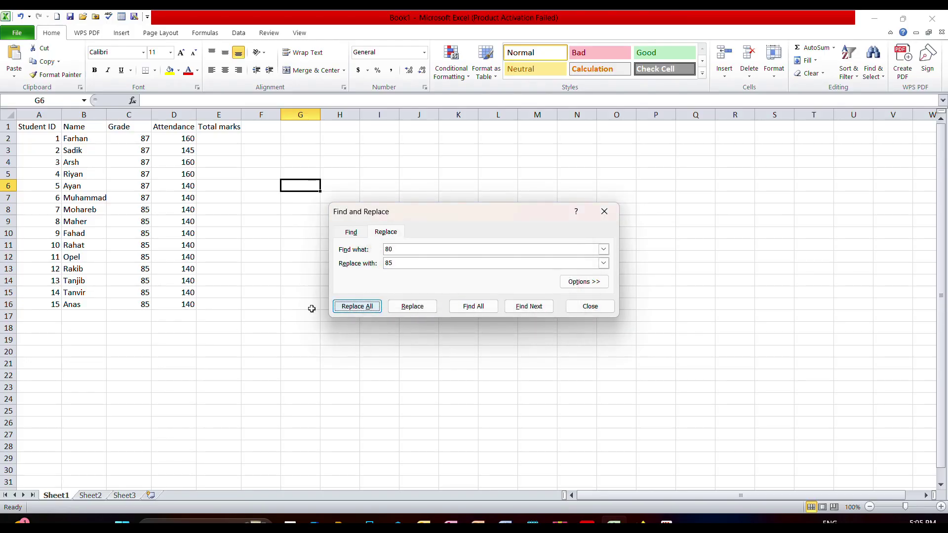
pyautogui.click(290, 306)
pyautogui.click(369, 306)
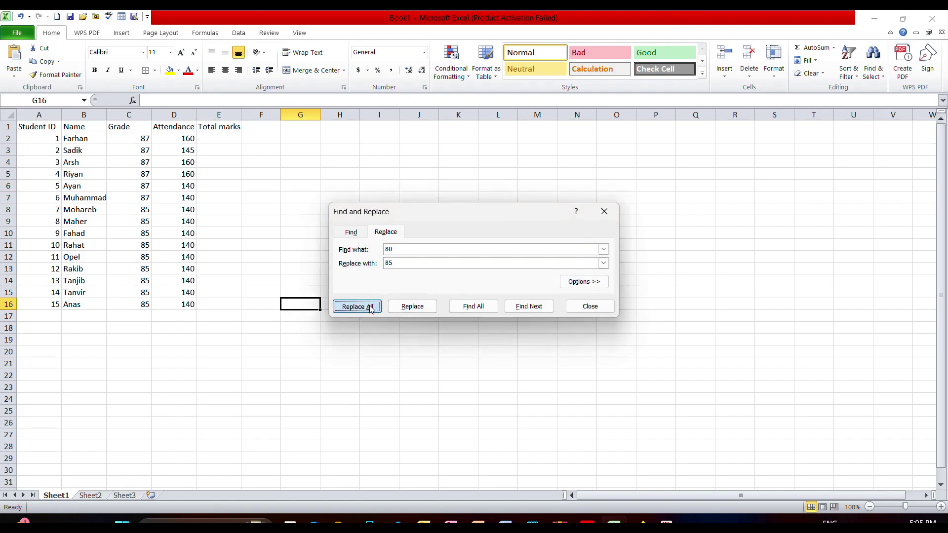
pyautogui.click(746, 251)
pyautogui.click(605, 211)
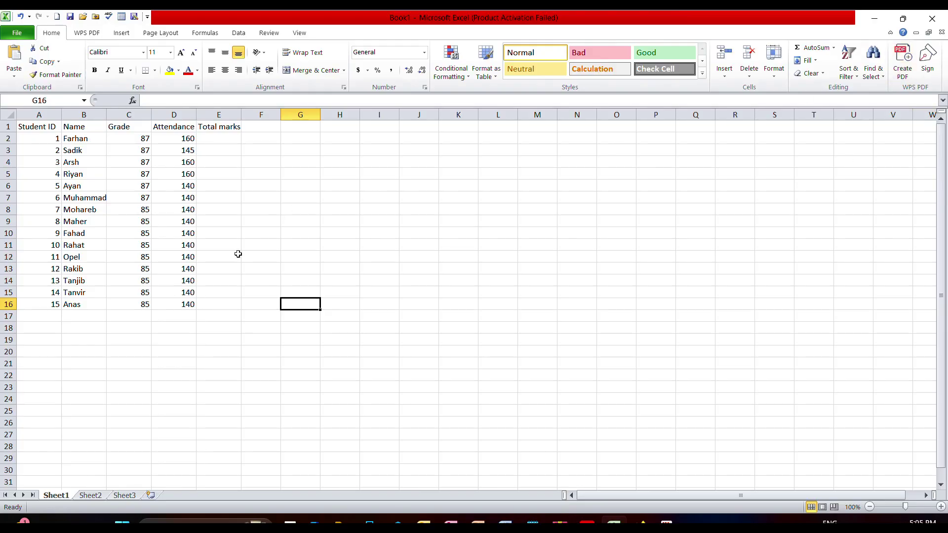
# Enter 15 as the grade in cell C6.
pyautogui.click(163, 185)
pyautogui.write('1')
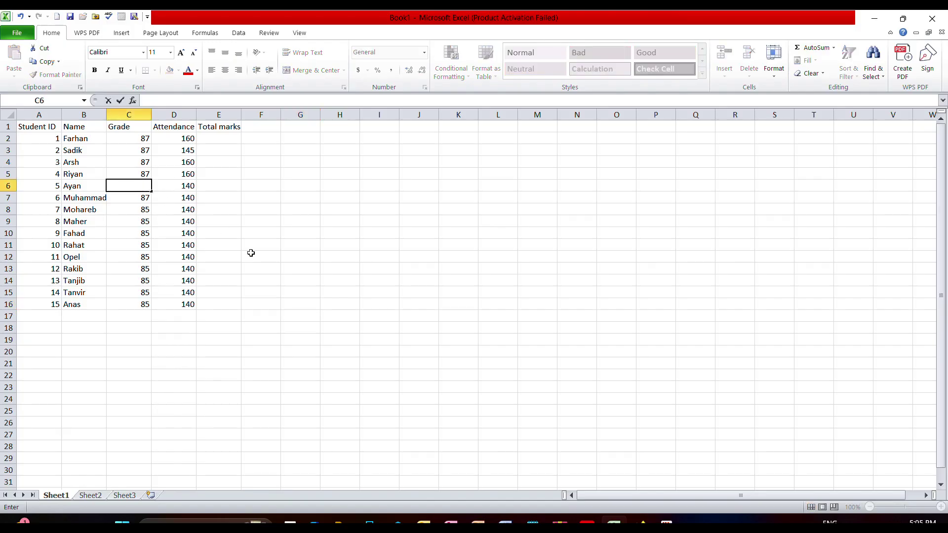
pyautogui.write('5')
# Use Find and Replace to find 15 and replace only the occurrence in cell C6 with 66.
pyautogui.click(879, 75)
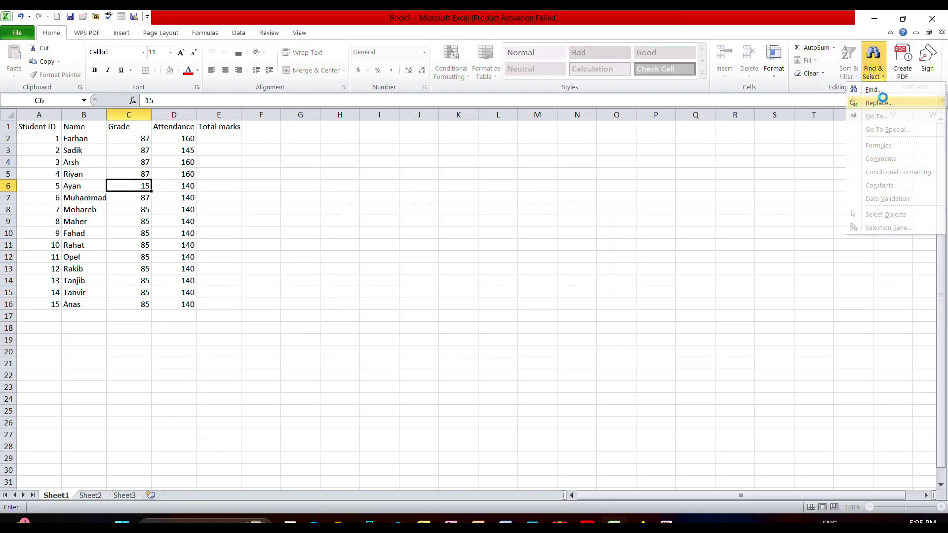
pyautogui.click(878, 101)
pyautogui.click(401, 247)
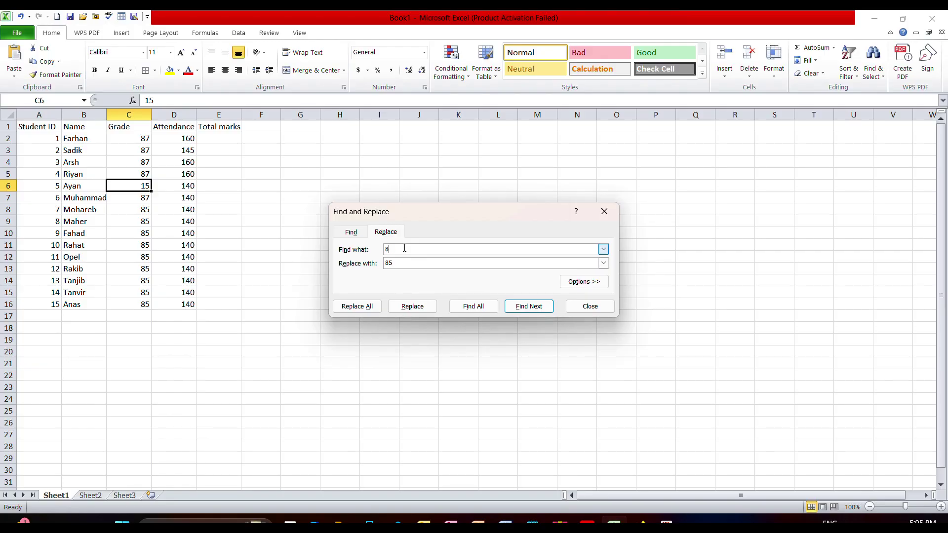
pyautogui.press('BackSpace')
pyautogui.press('BackSpace')
pyautogui.click(397, 265)
pyautogui.write('66')
pyautogui.click(428, 307)
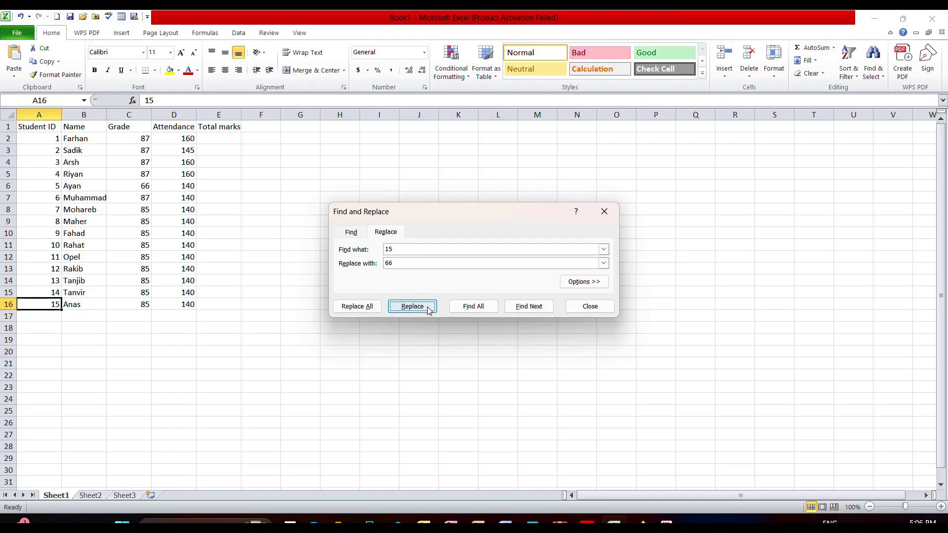
# Replace all remaining occurrences of 15 with 66 and close the Find and Replace dialog.
pyautogui.click(364, 308)
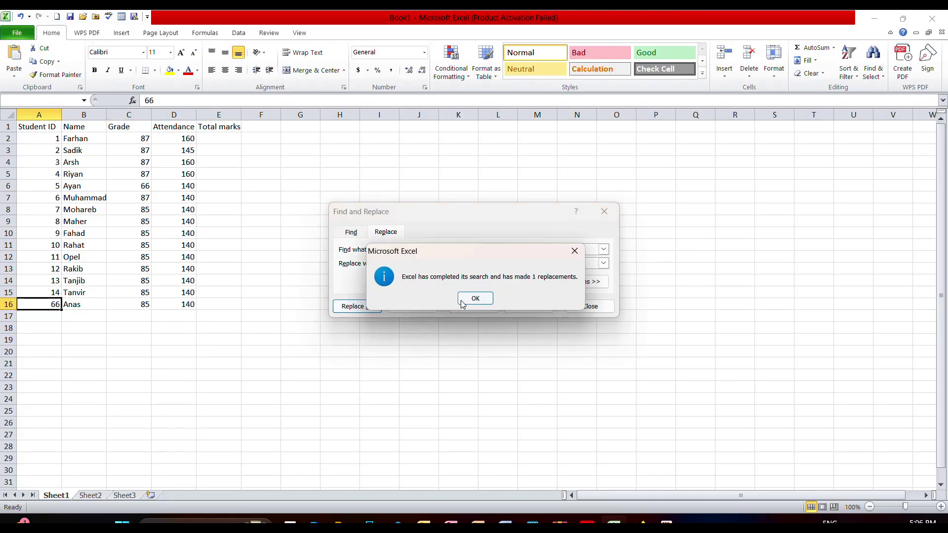
pyautogui.click(464, 301)
pyautogui.click(605, 212)
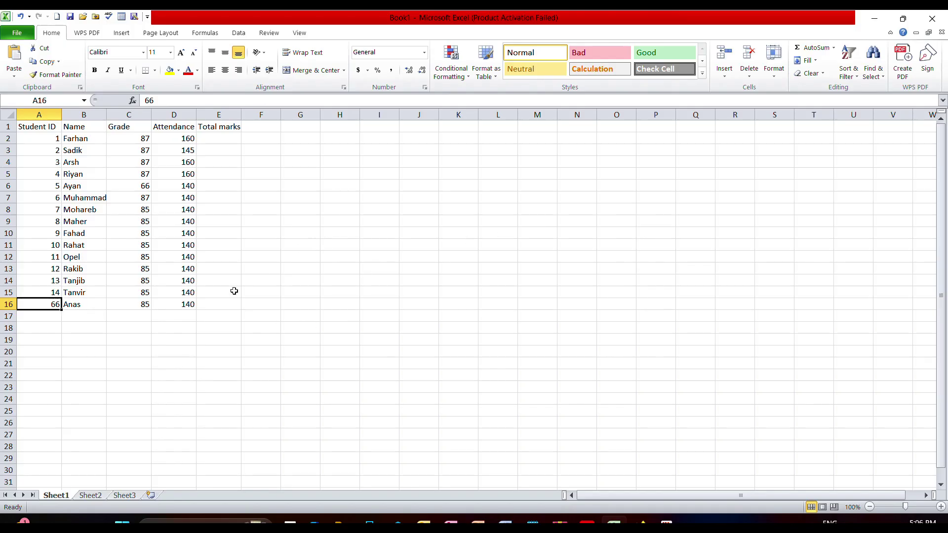
# Set the last entry of the Student ID column, cell A16, to 15.
pyautogui.click(77, 328)
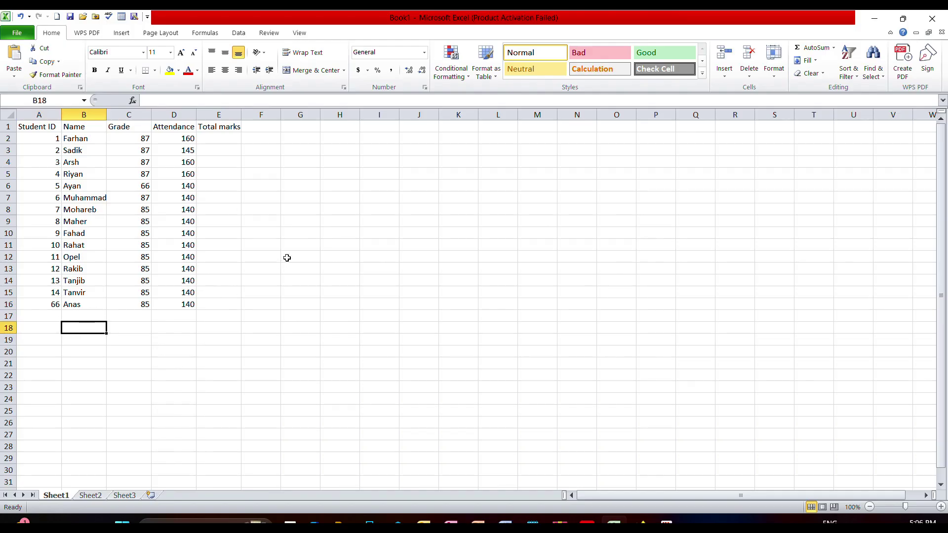
pyautogui.click(55, 306)
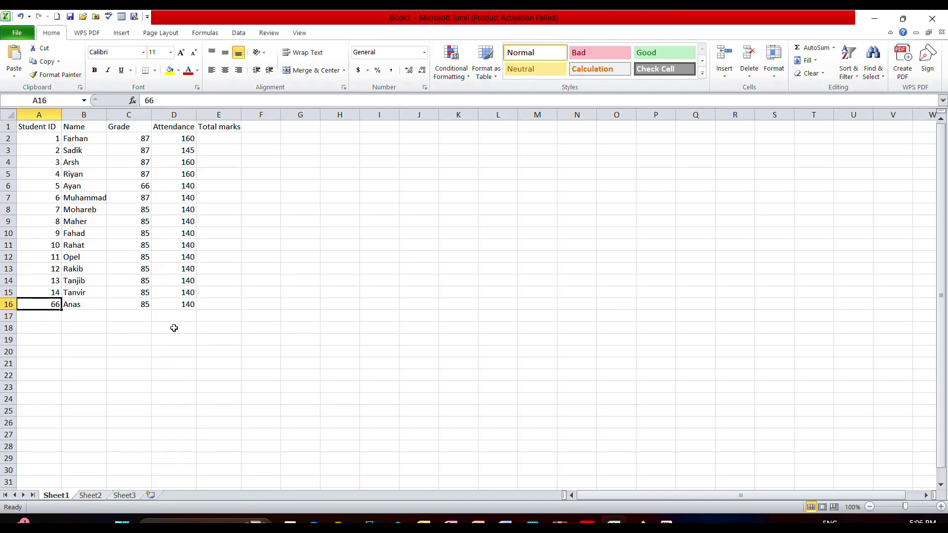
pyautogui.press('BackSpace')
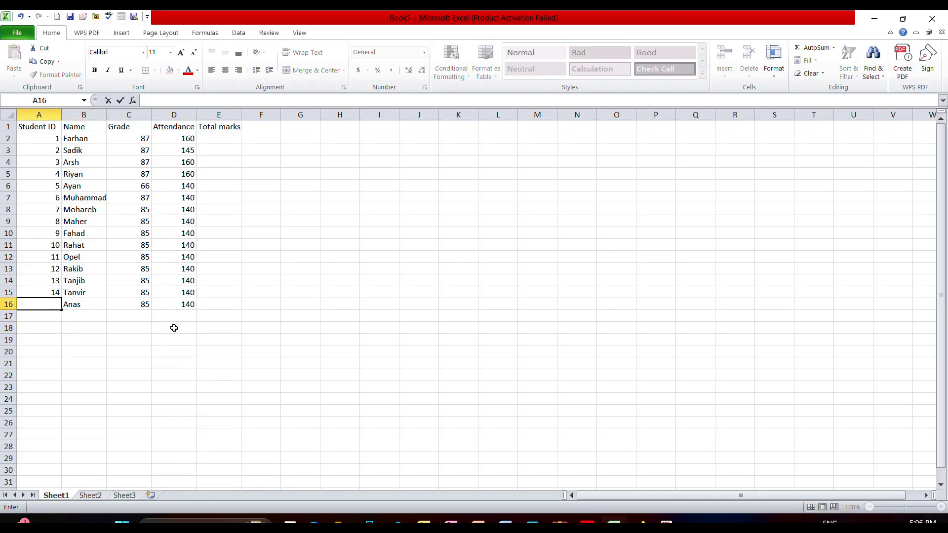
pyautogui.write('15')
# Open the replace options of Find and Replace again.
pyautogui.hotkey('ctrl', 'h')
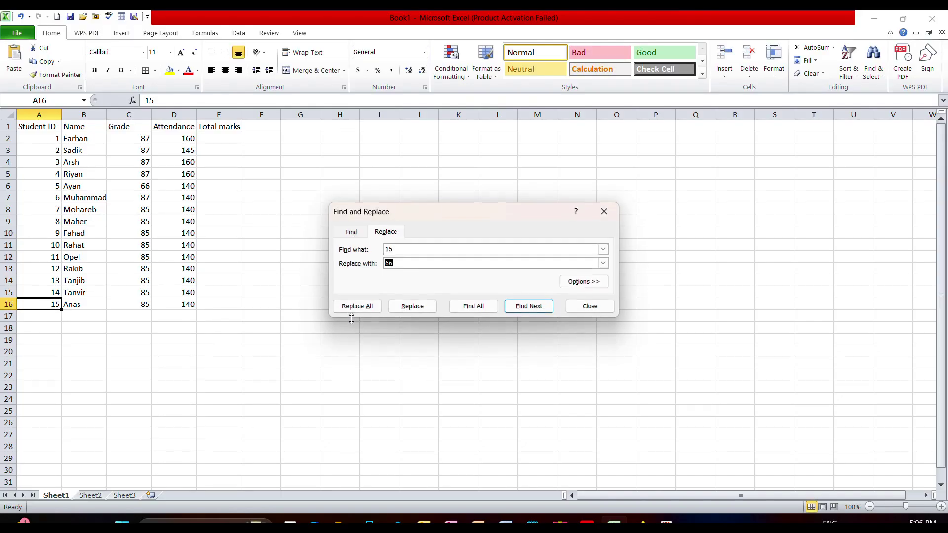